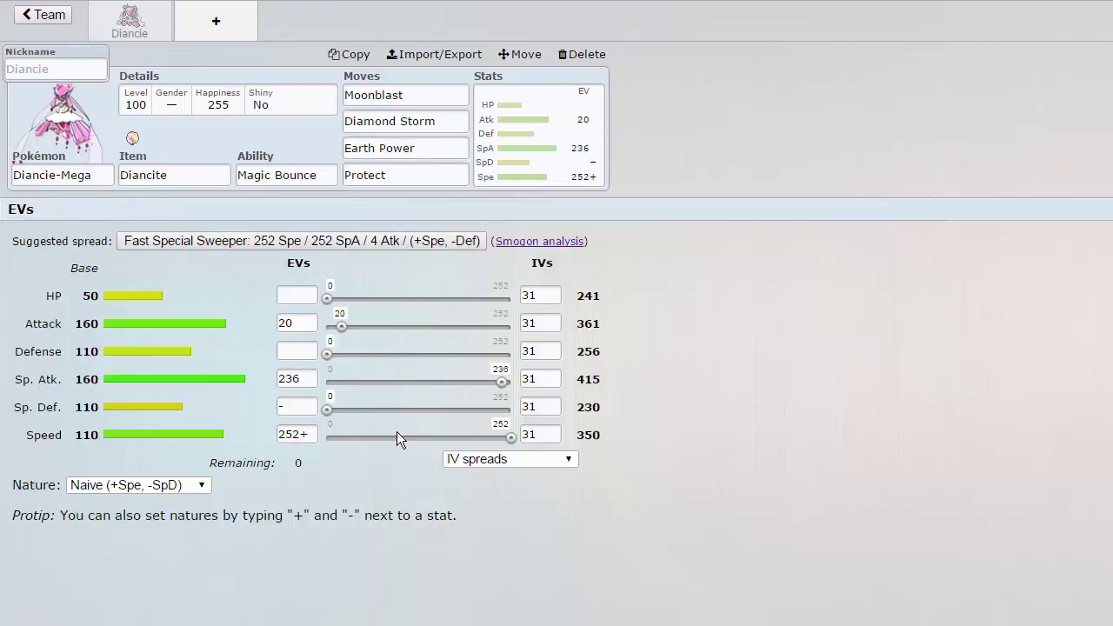
# Step: Replace Diancie's fourth move, Protect, with Rock Polish and return to the EV spread
pyautogui.click(408, 175)
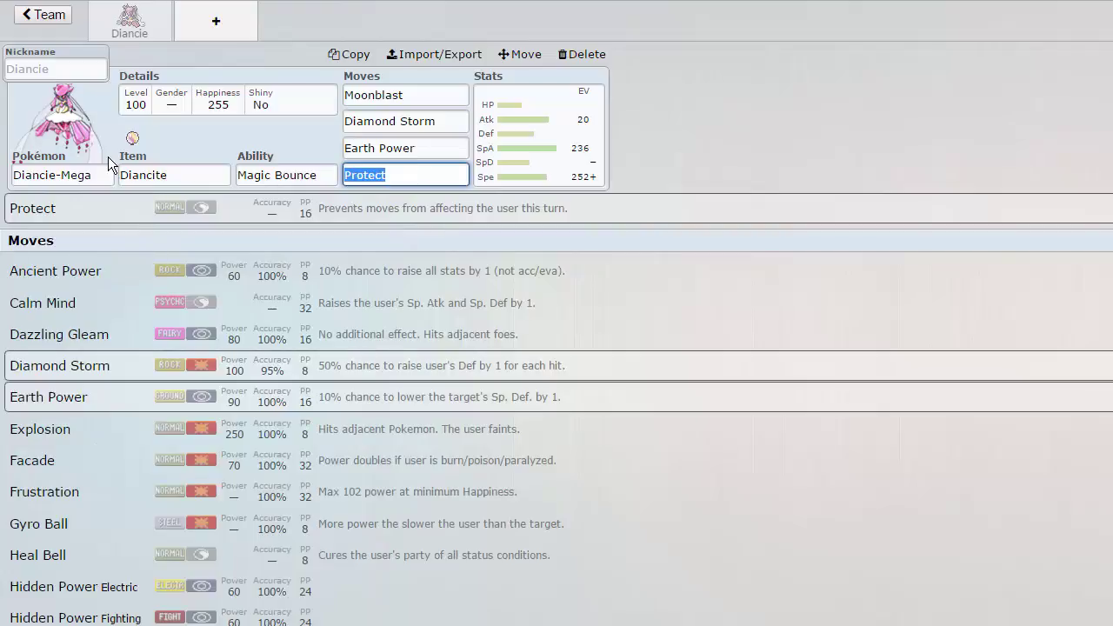
pyautogui.write('rock')
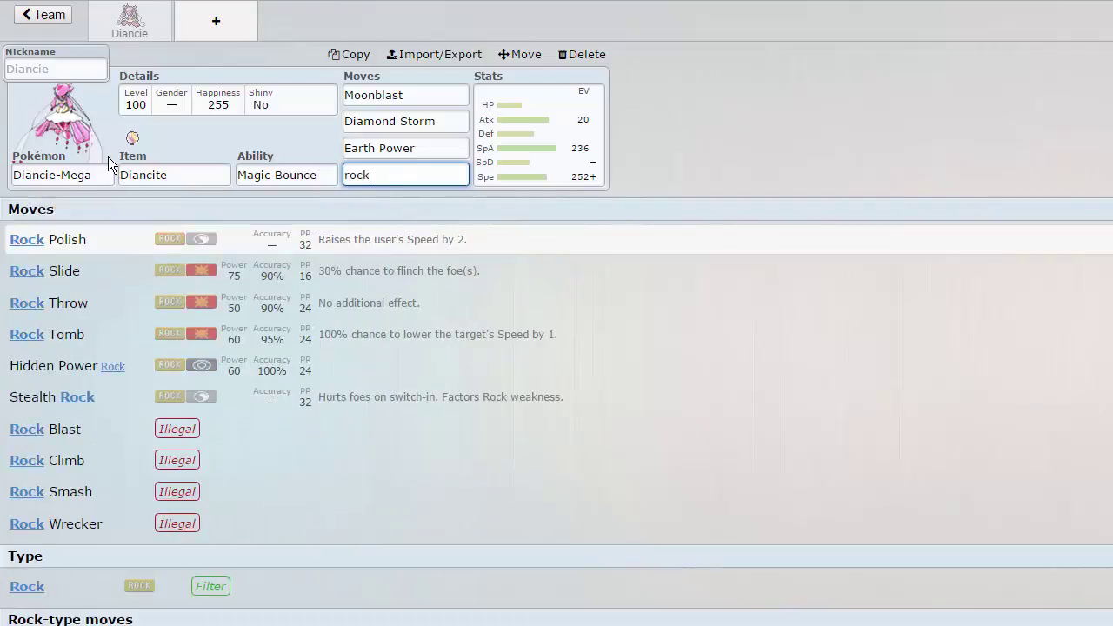
pyautogui.click(934, 242)
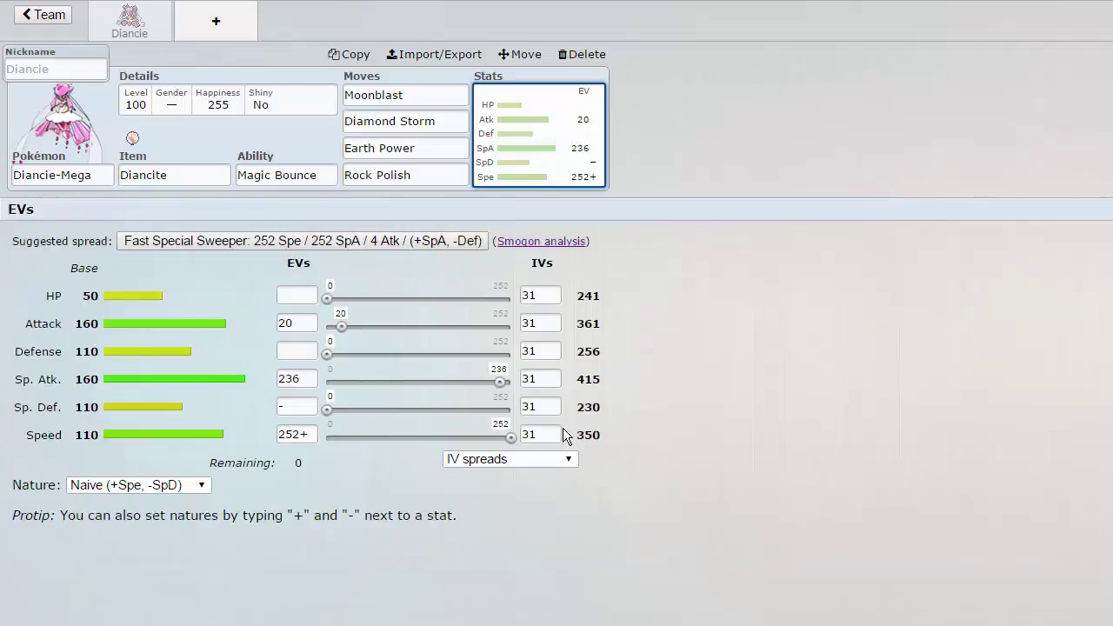
# Step: Clear the Speed EVs along with their nature boost, and give the boost to Sp. Atk. as 236+
pyautogui.moveTo(511, 438); pyautogui.dragTo(365, 446)
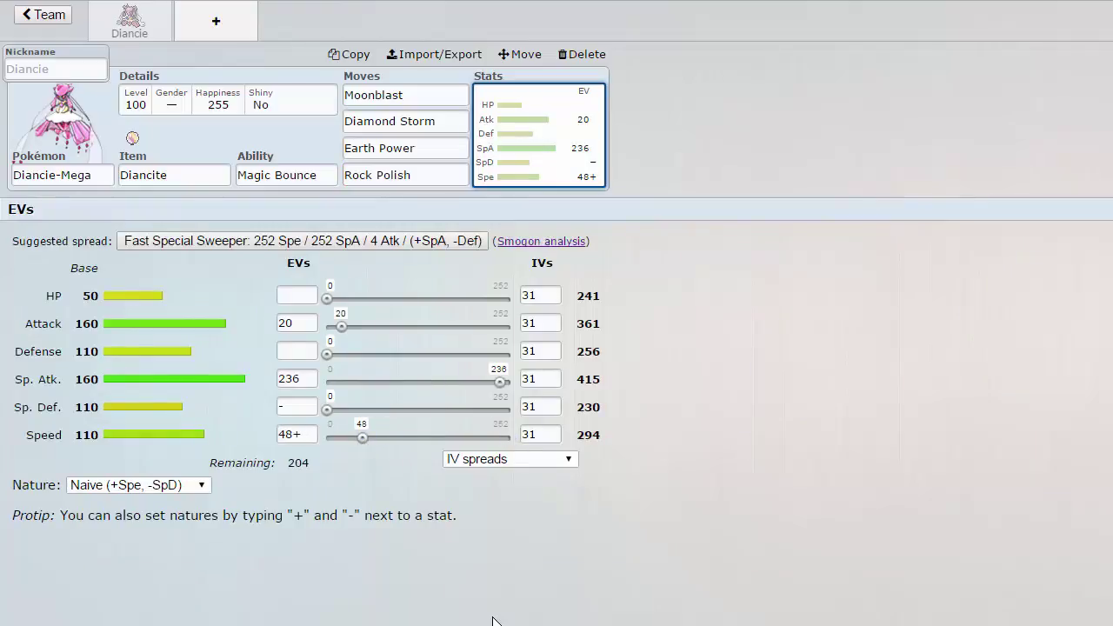
pyautogui.click(280, 435)
pyautogui.press('BackSpace')
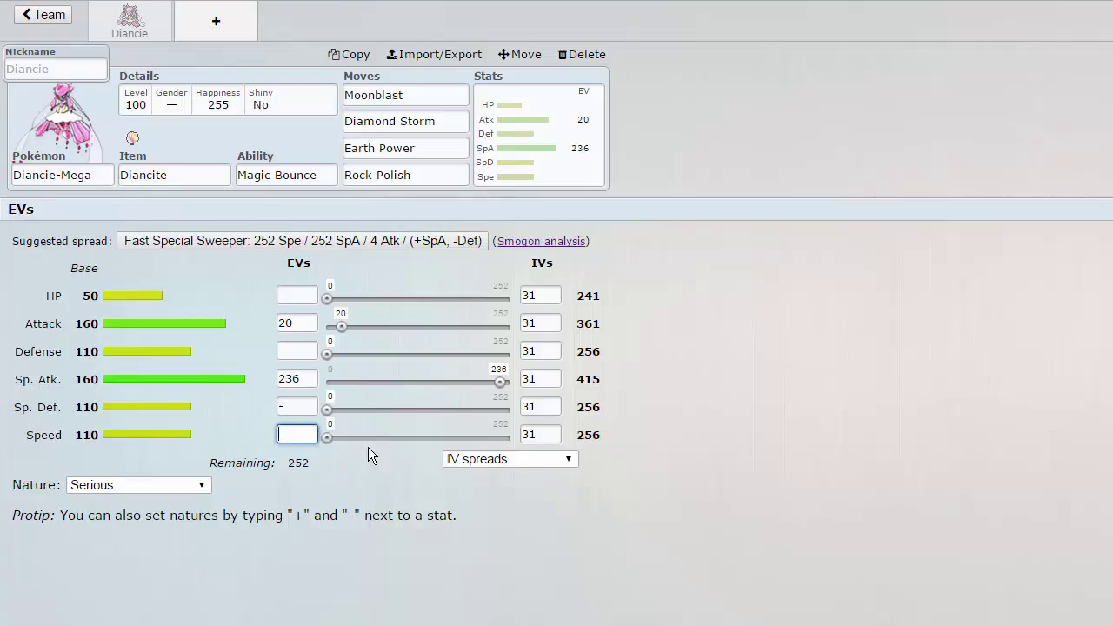
pyautogui.click(303, 352)
pyautogui.click(308, 378)
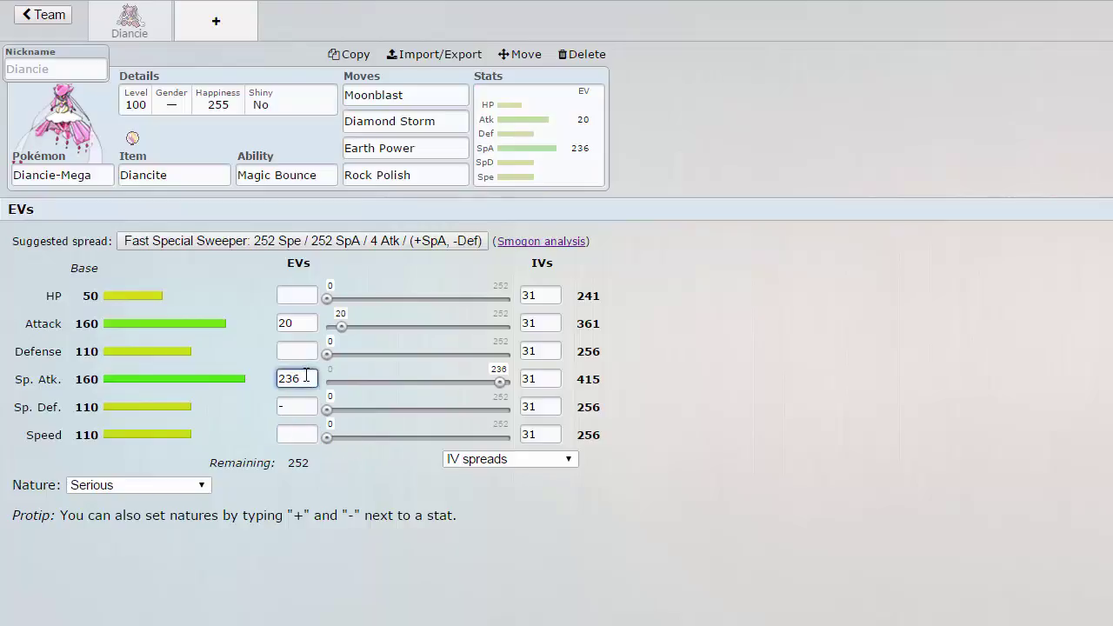
pyautogui.write('+')
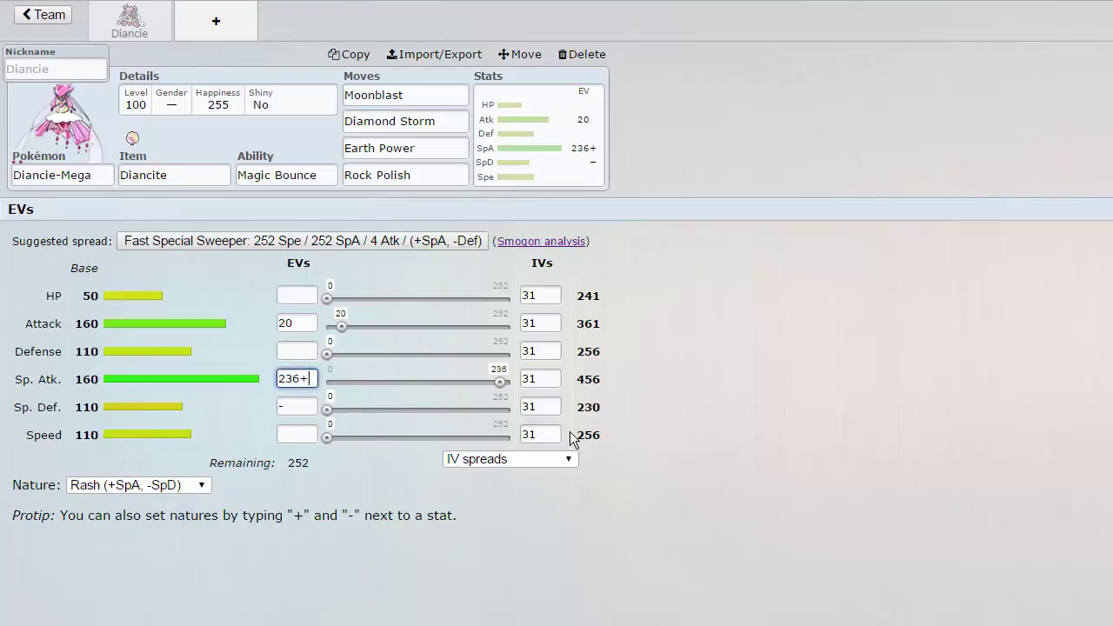
# Step: Check the resulting Speed stat and set the Speed EVs to 20
pyautogui.moveTo(572, 435); pyautogui.dragTo(617, 406)
pyautogui.click(597, 439)
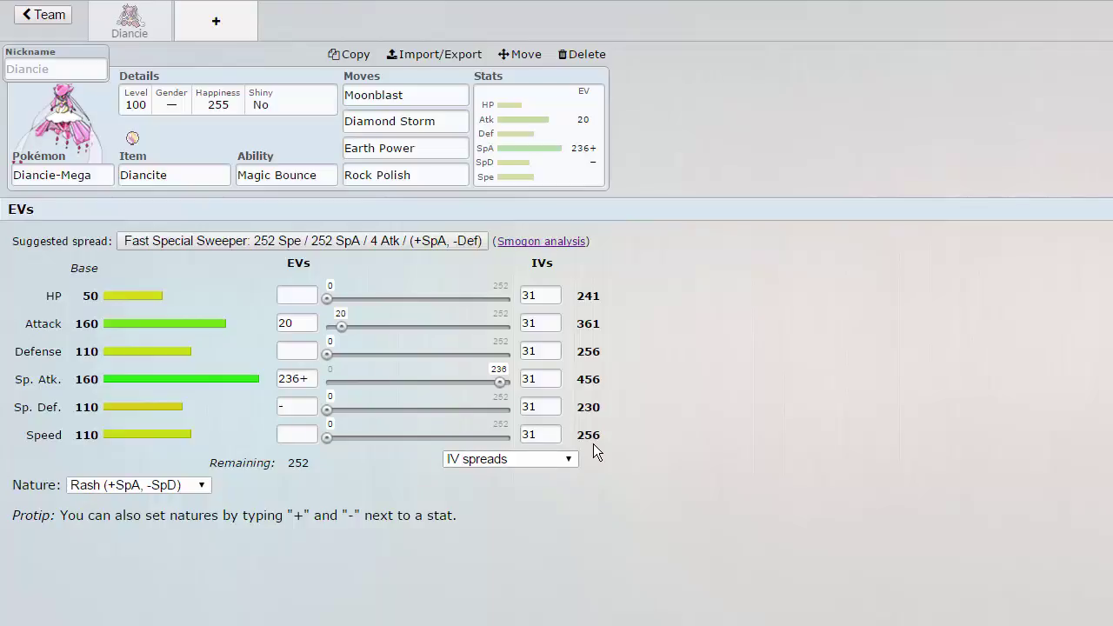
pyautogui.moveTo(601, 440); pyautogui.dragTo(574, 435)
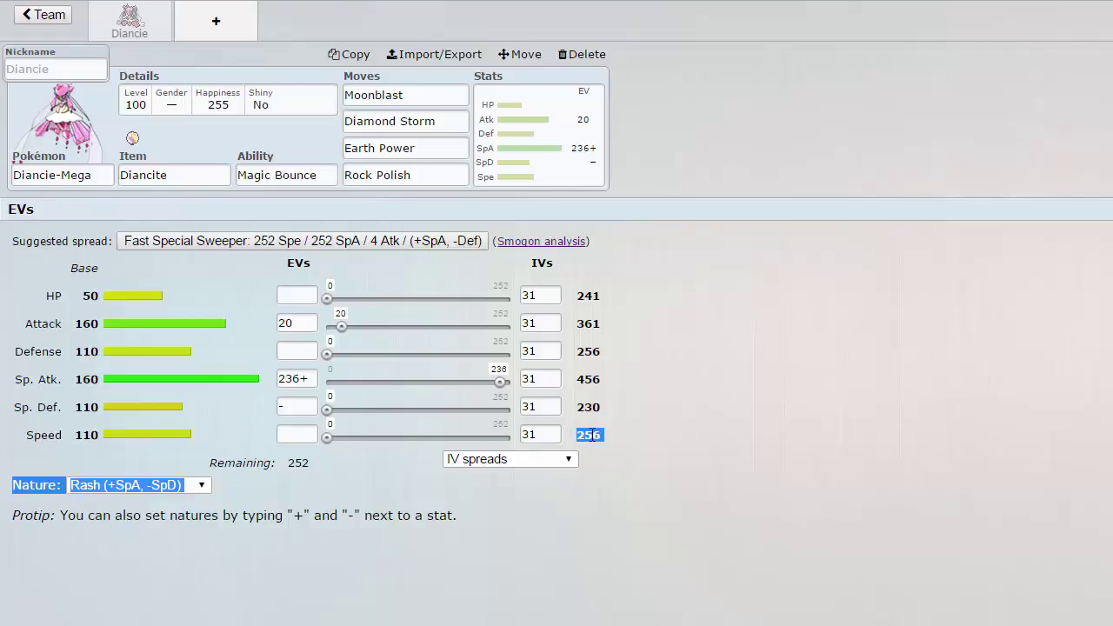
pyautogui.click(619, 406)
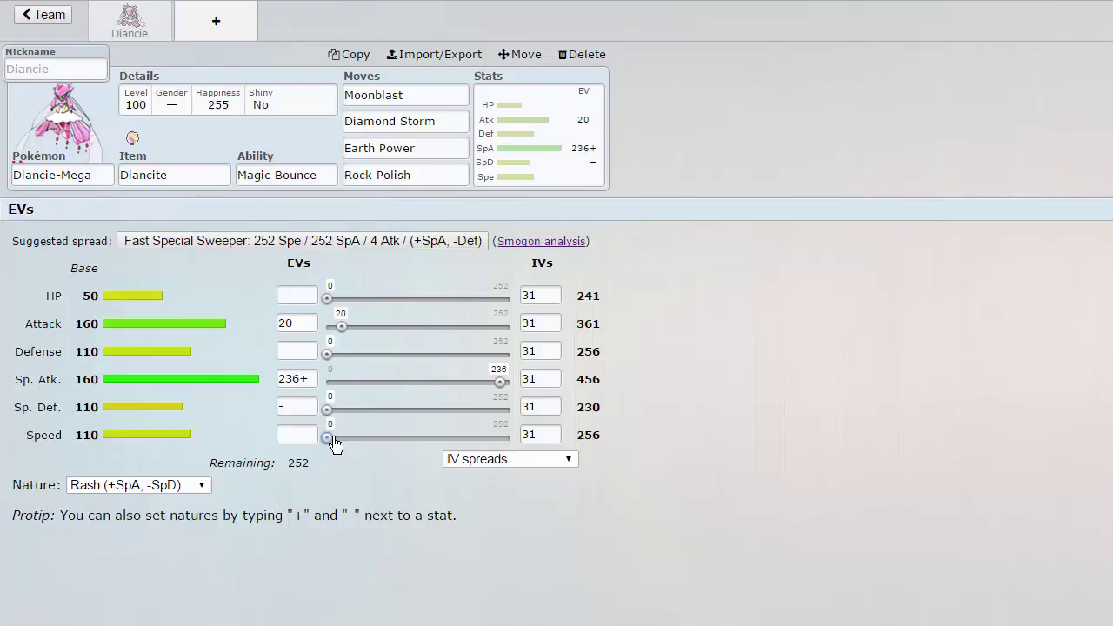
pyautogui.moveTo(329, 437)
pyautogui.mouseDown()
pyautogui.moveTo(355, 443)
pyautogui.moveTo(324, 439)
pyautogui.mouseUp()
pyautogui.moveTo(326, 441); pyautogui.dragTo(342, 441)
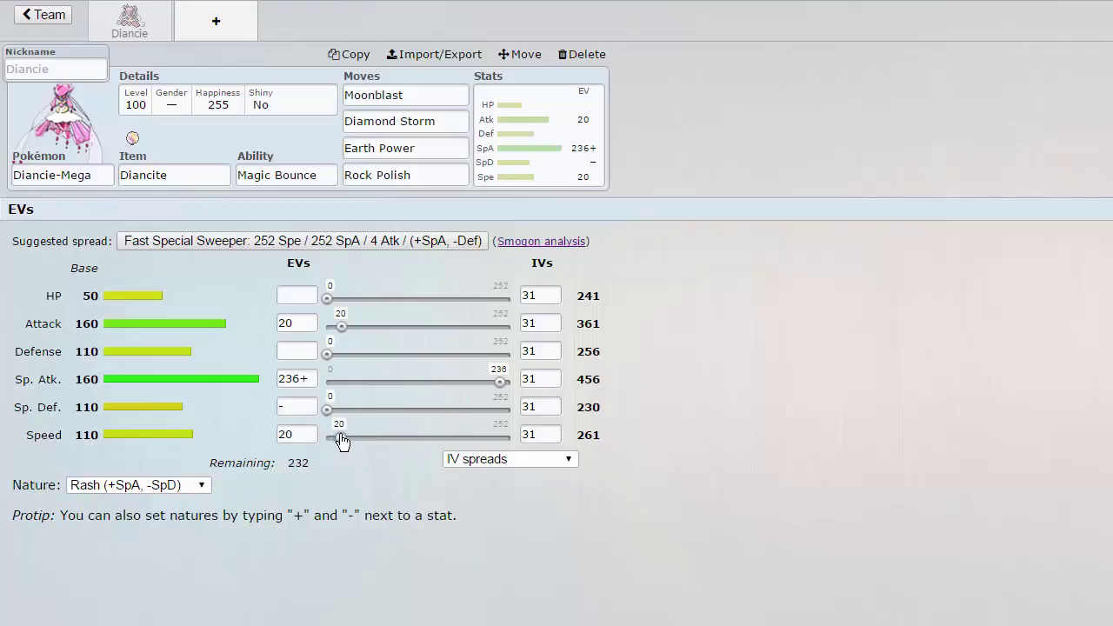
# Step: Set the Attack EVs to 232 and check the Attack stat against the Diamond Storm and Moonblast moves
pyautogui.click(417, 177)
pyautogui.click(536, 153)
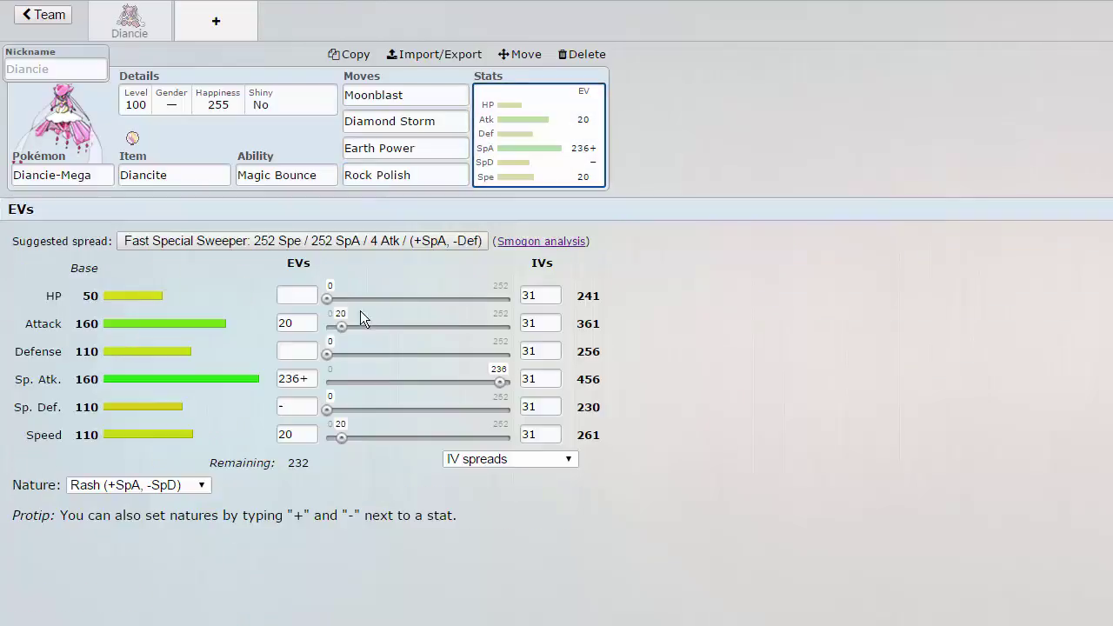
pyautogui.click(296, 322)
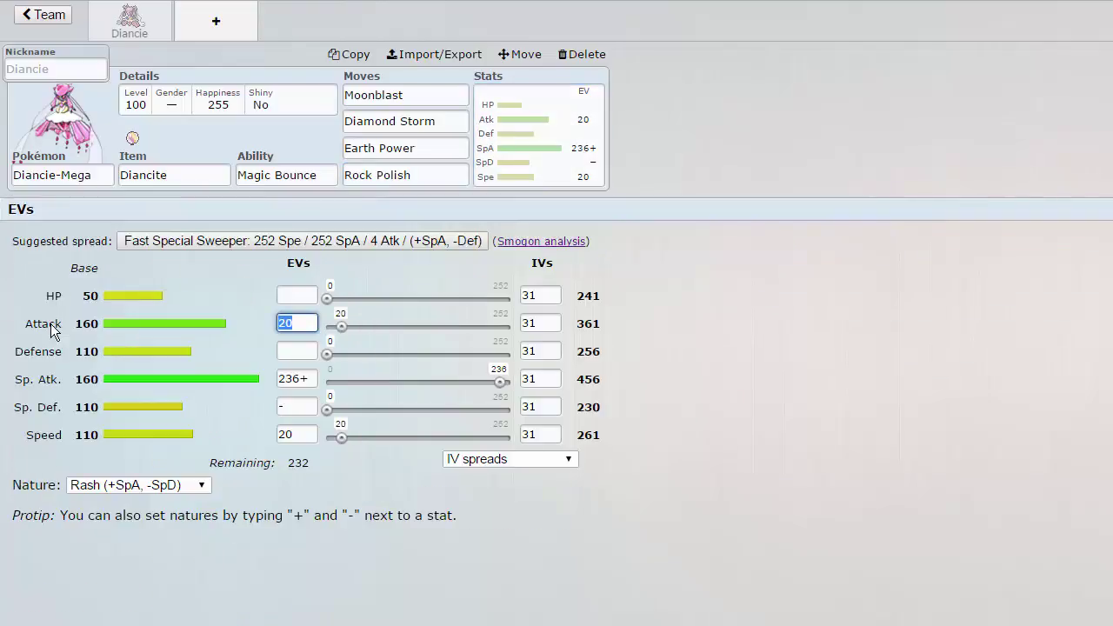
pyautogui.write('232')
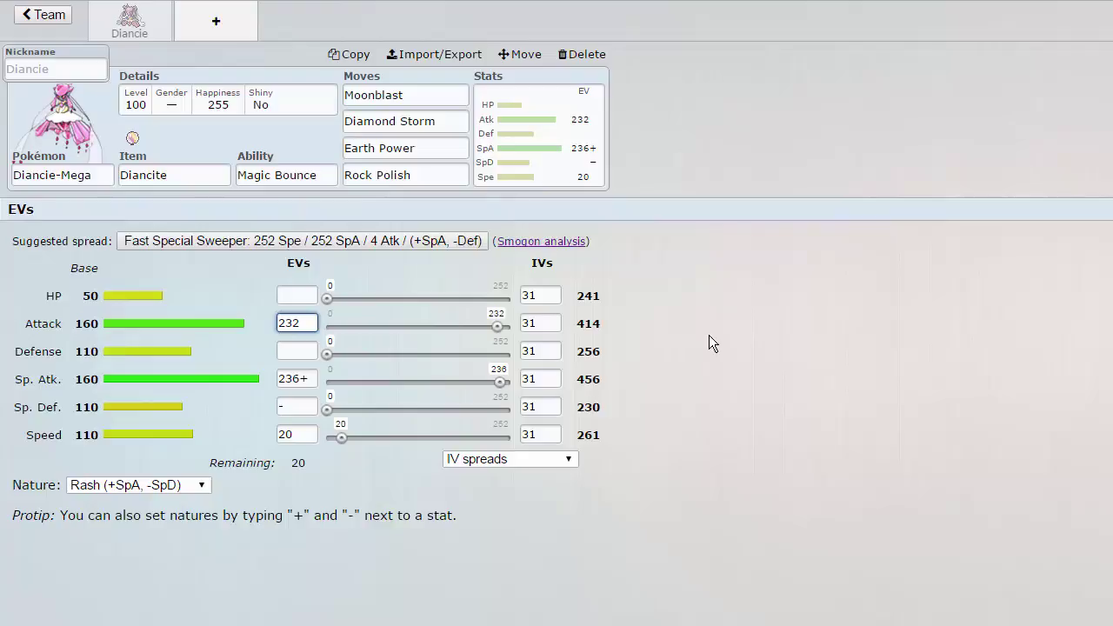
pyautogui.click(406, 121)
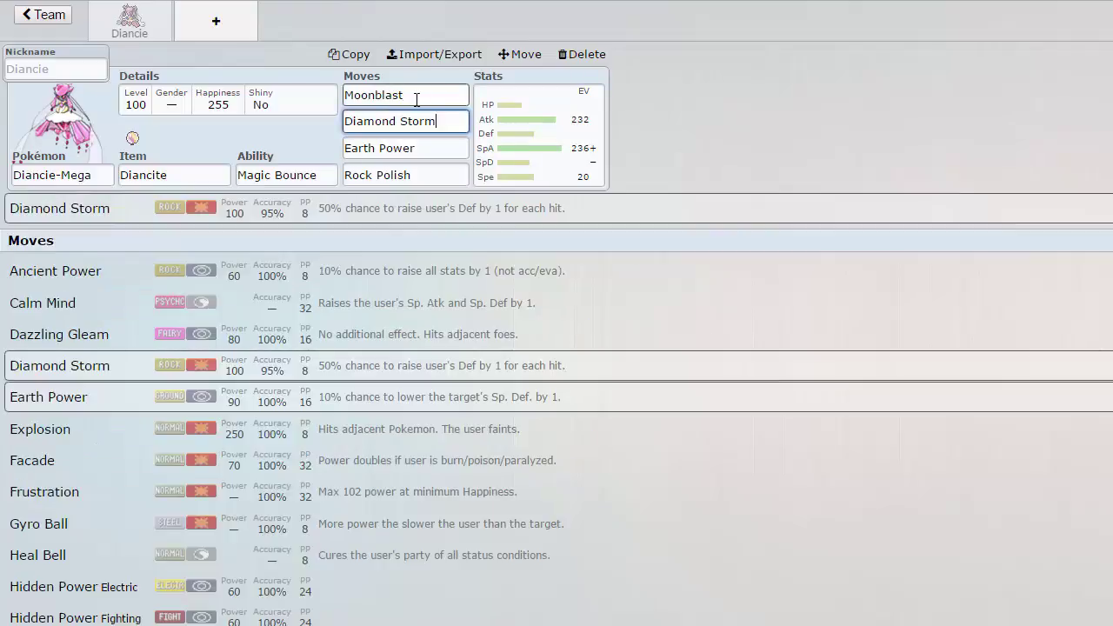
pyautogui.click(417, 95)
pyautogui.click(528, 123)
pyautogui.moveTo(599, 323); pyautogui.dragTo(609, 292)
pyautogui.click(614, 357)
pyautogui.click(487, 339)
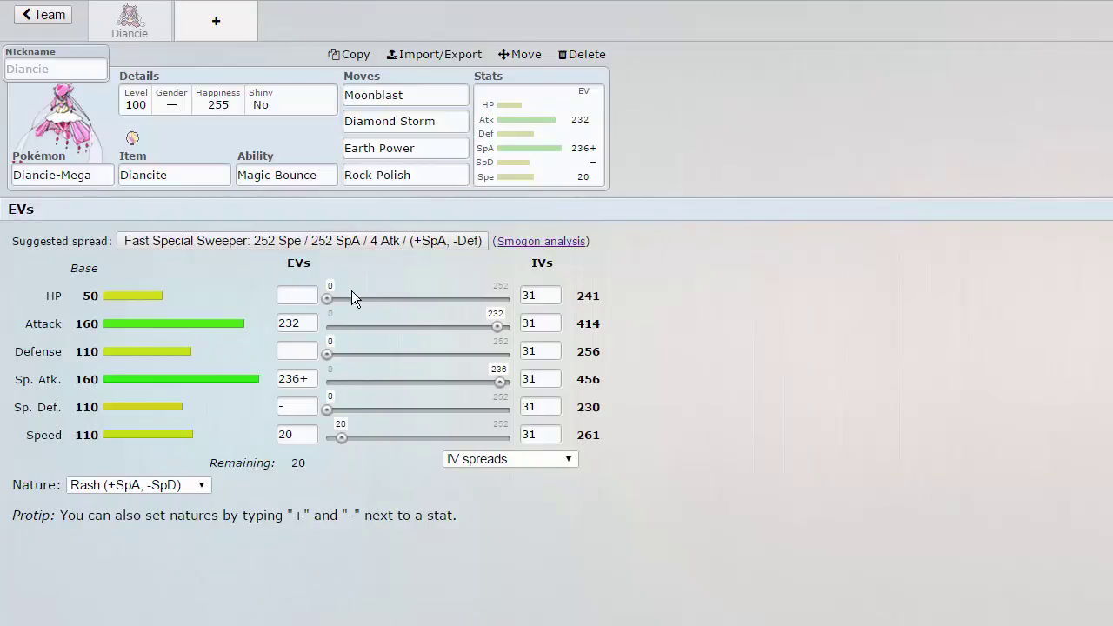
# Step: Clear the Attack EVs and set the HP EVs to 232 instead
pyautogui.click(293, 295)
pyautogui.moveTo(297, 322); pyautogui.dragTo(329, 337)
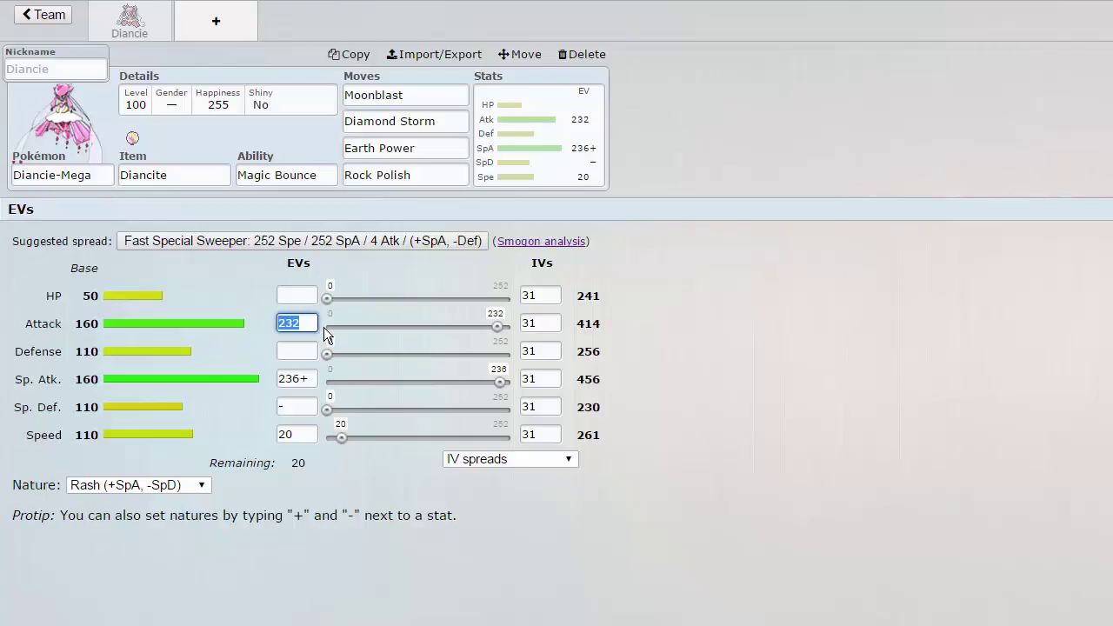
pyautogui.press('BackSpace')
pyautogui.click(292, 296)
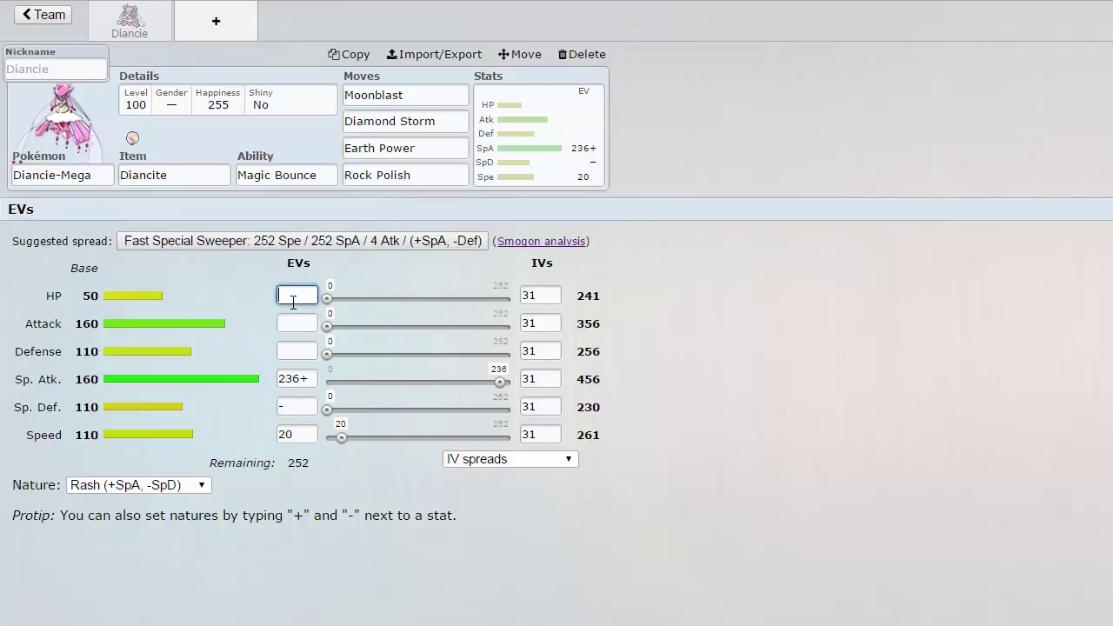
pyautogui.write('232')
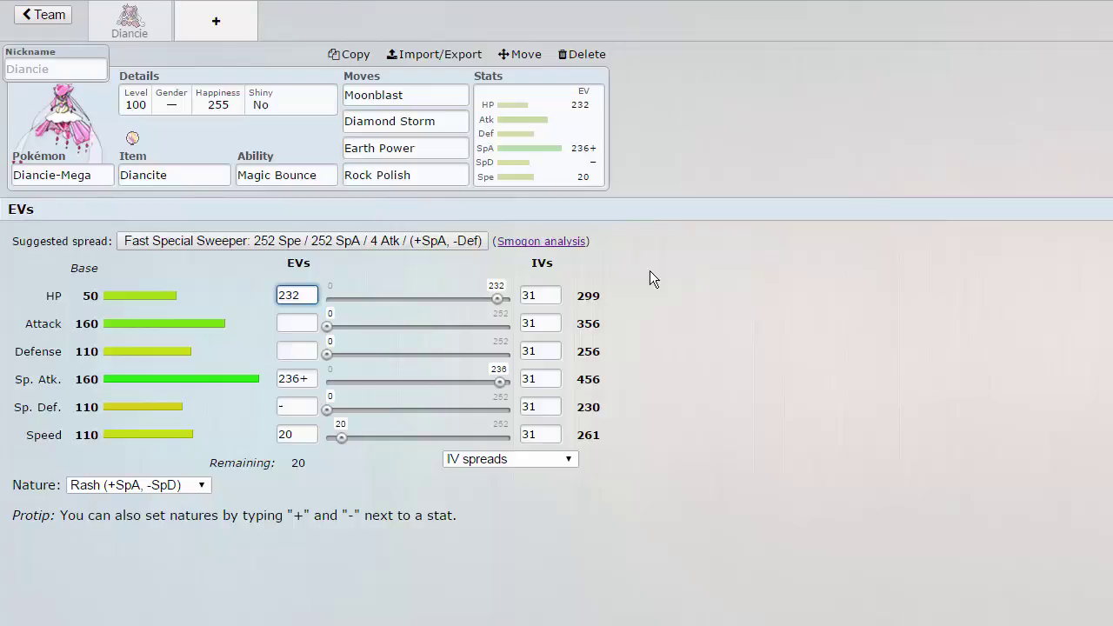
# Step: Examine the resulting HP, Defense and Sp. Def. stats, and review the Moonblast and Diamond Storm moves
pyautogui.moveTo(578, 295); pyautogui.dragTo(606, 293)
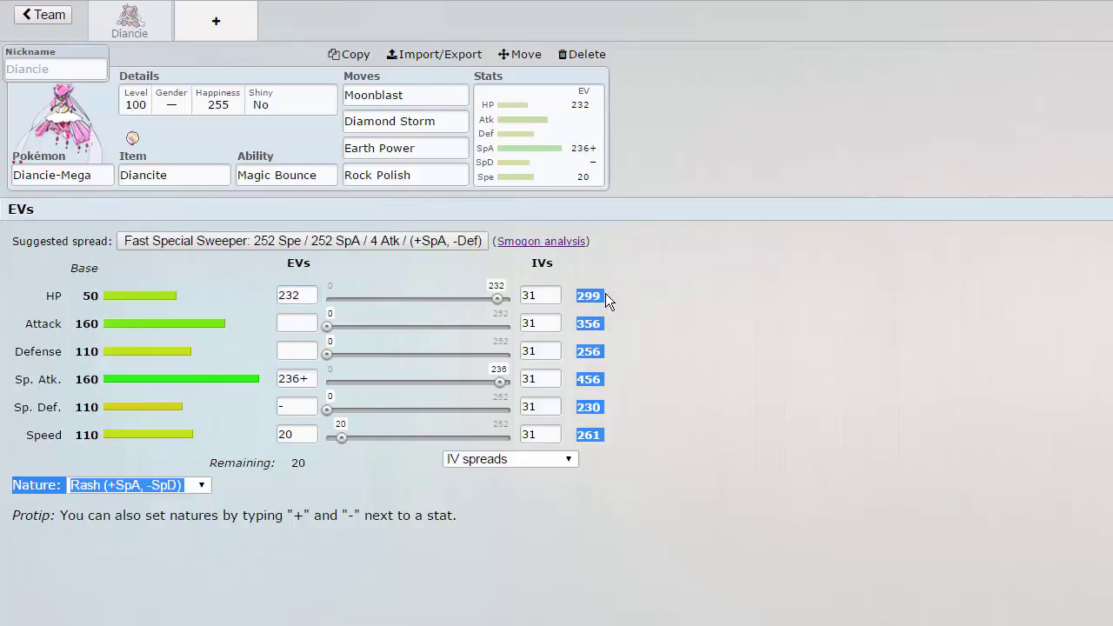
pyautogui.moveTo(593, 352)
pyautogui.mouseDown()
pyautogui.moveTo(600, 339)
pyautogui.moveTo(581, 356)
pyautogui.mouseUp()
pyautogui.click(609, 384)
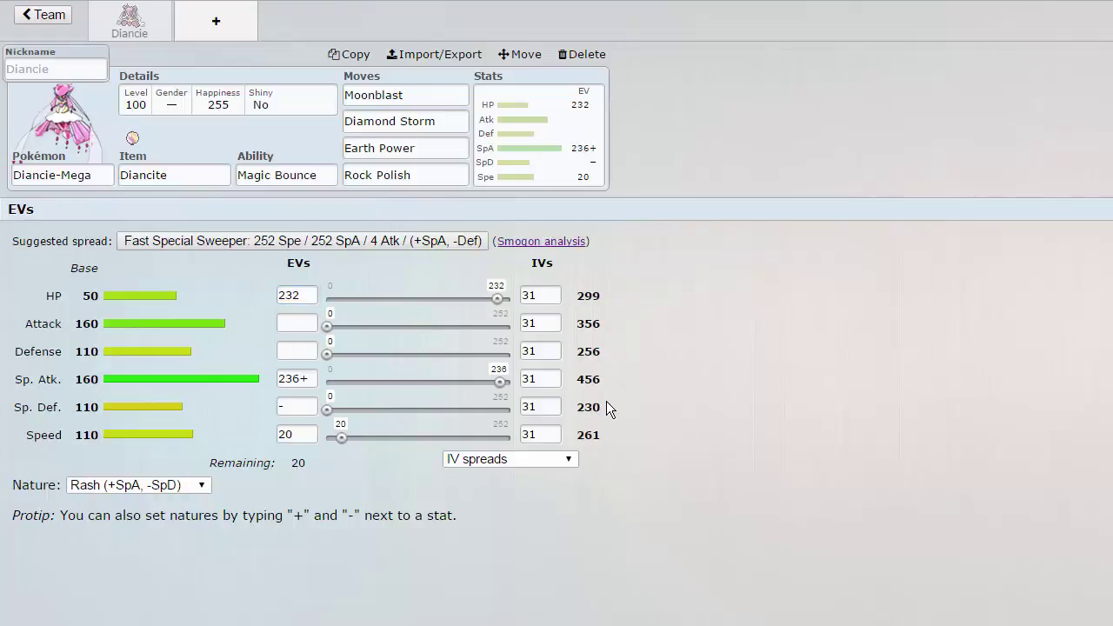
pyautogui.moveTo(606, 402); pyautogui.dragTo(569, 408)
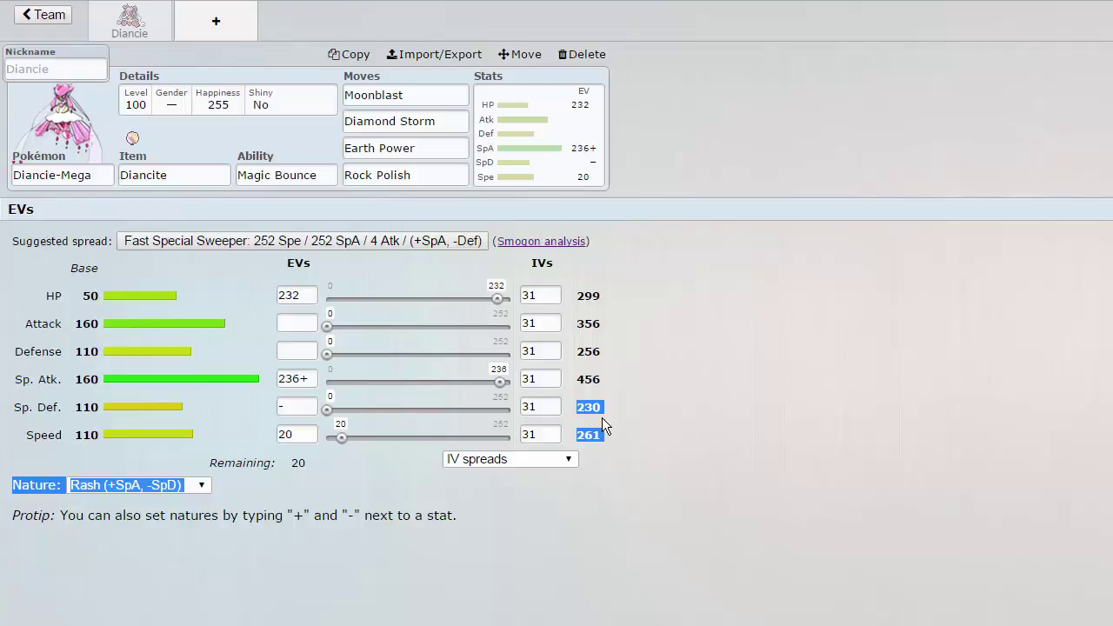
pyautogui.click(608, 409)
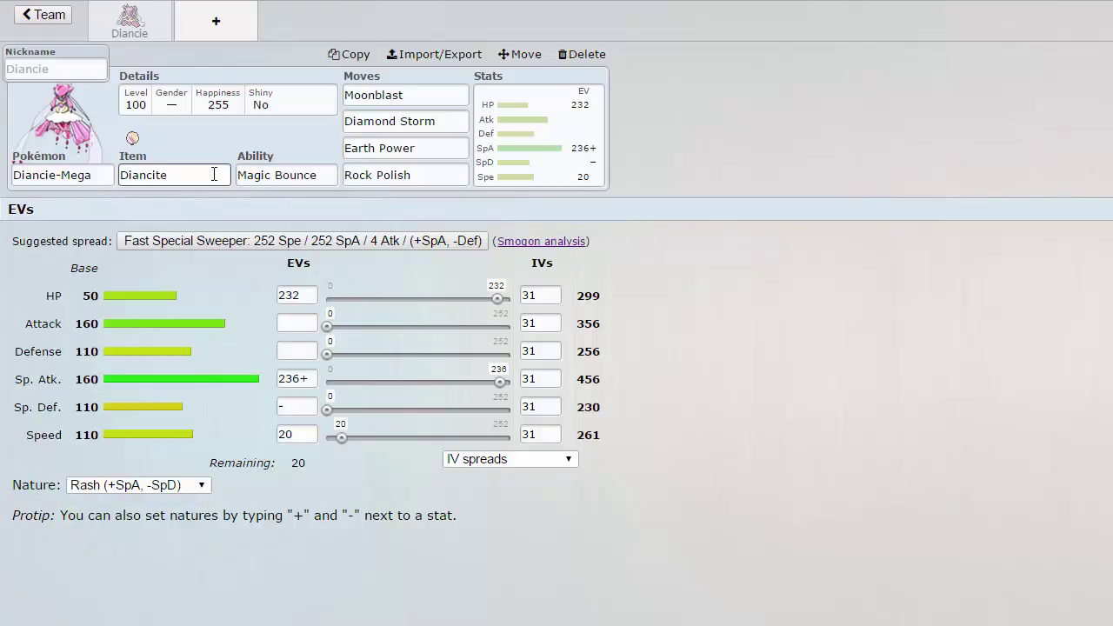
pyautogui.click(414, 104)
pyautogui.click(441, 123)
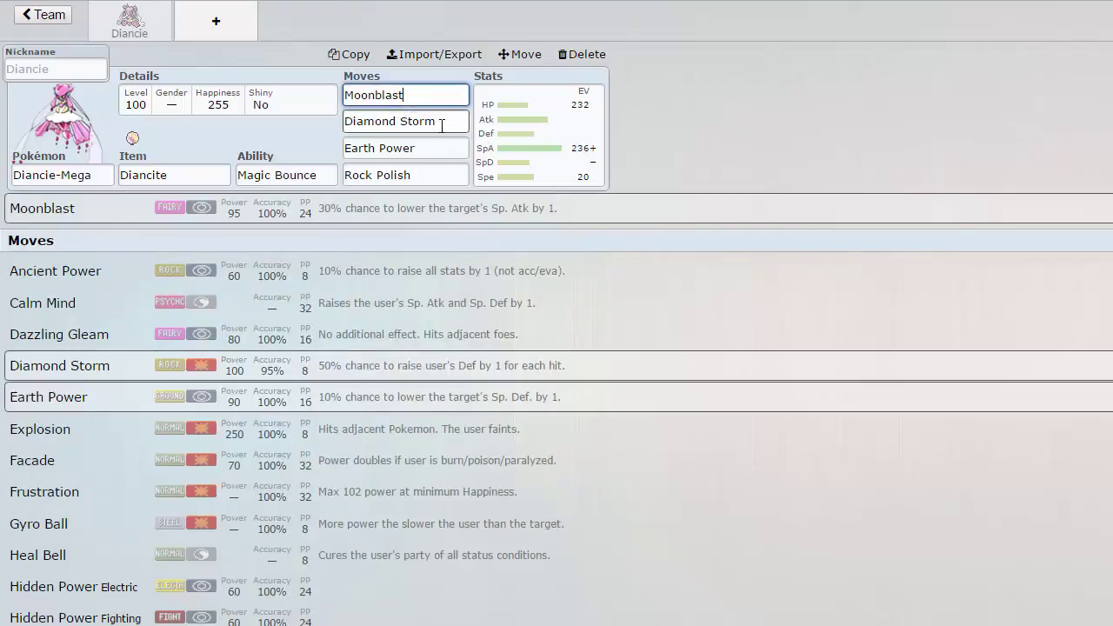
# Step: Replace the third move, Earth Power, with Hidden Power Fire
pyautogui.click(407, 148)
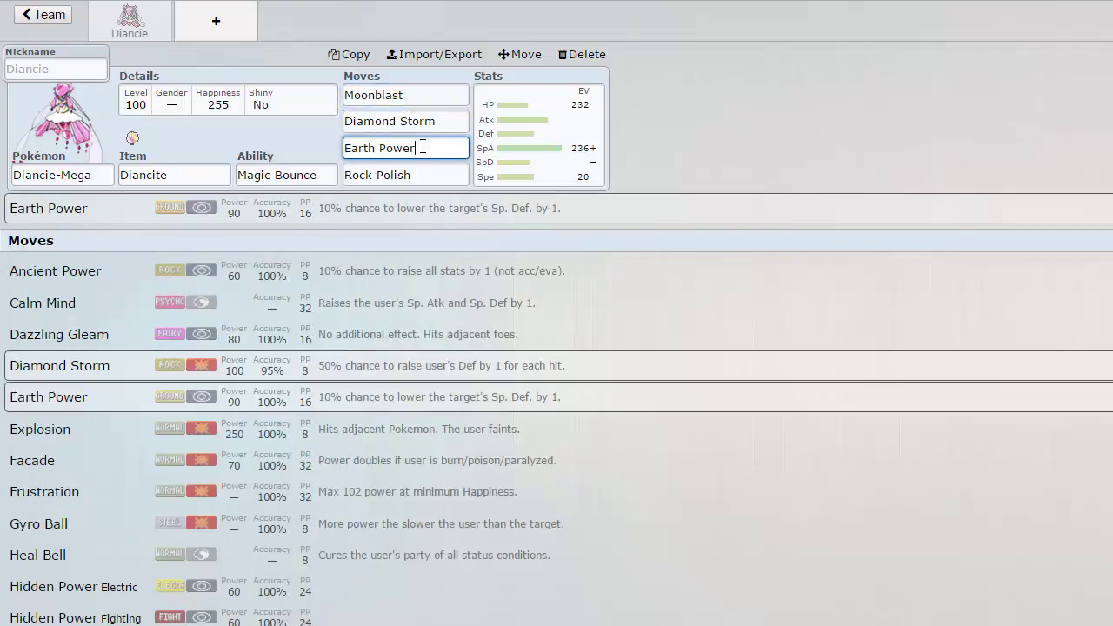
pyautogui.moveTo(433, 148); pyautogui.dragTo(231, 145)
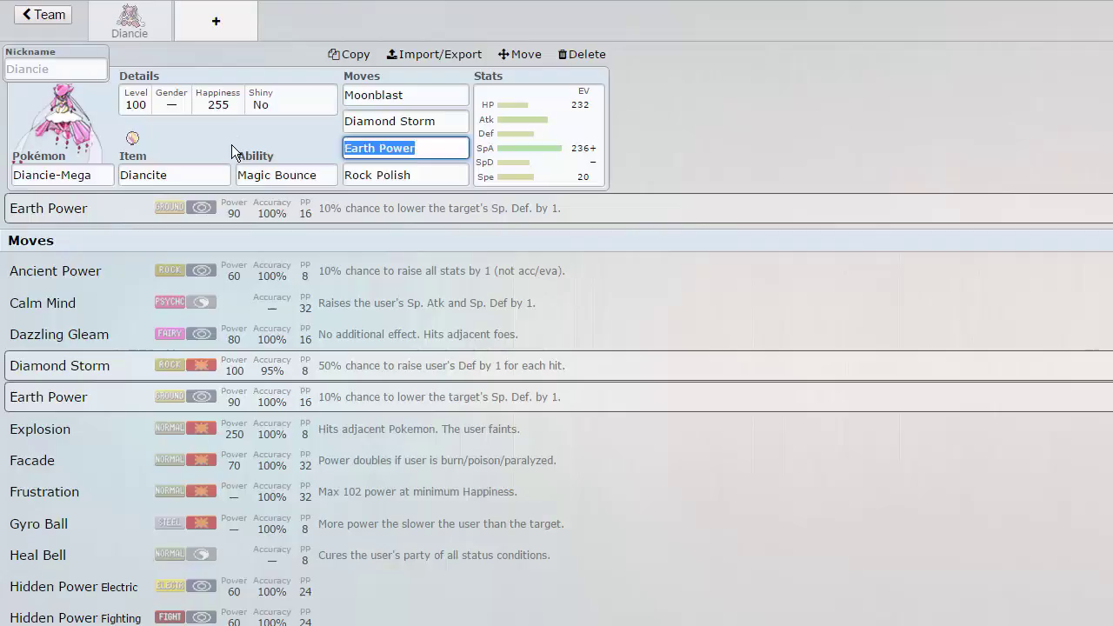
pyautogui.write('hidd')
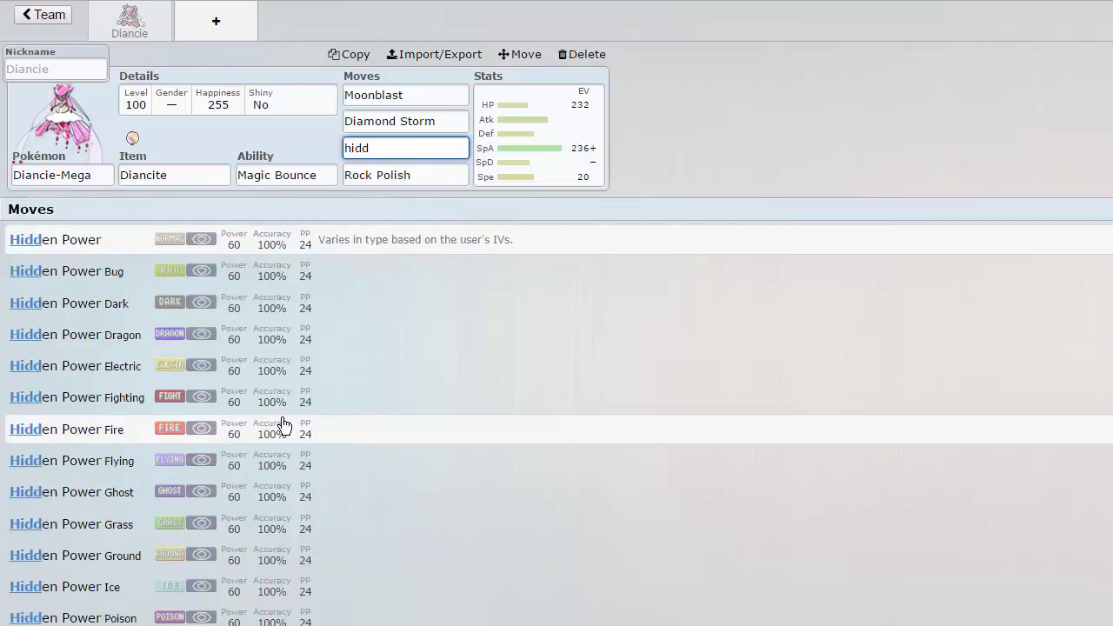
pyautogui.click(283, 426)
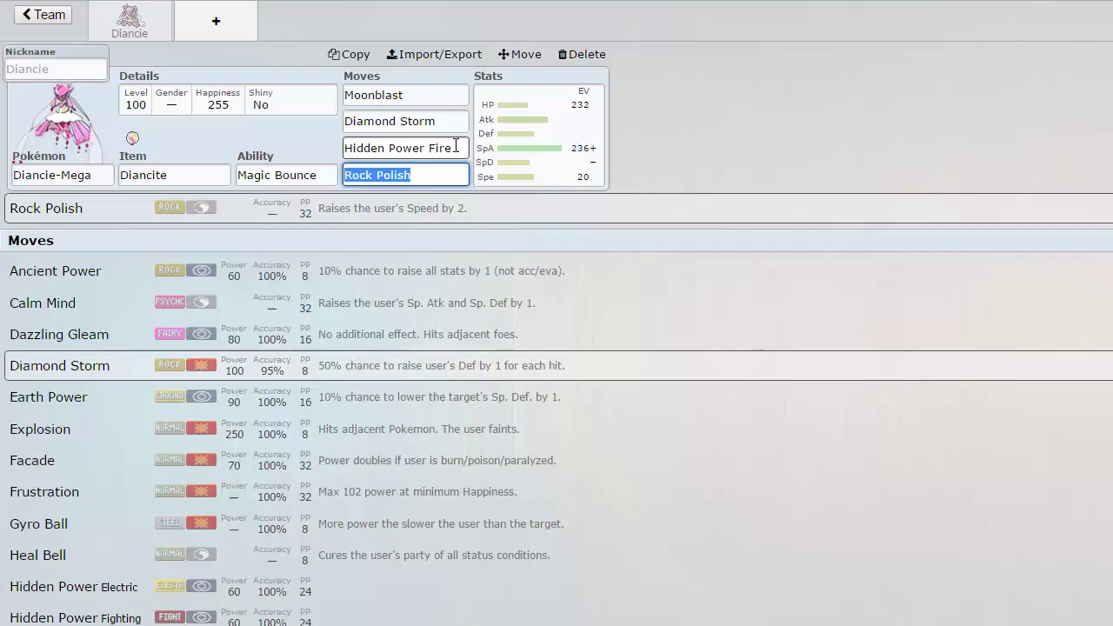
# Step: Replace the fourth move, Rock Polish, with Stealth Rock and check the EV and IV spread
pyautogui.write('steal')
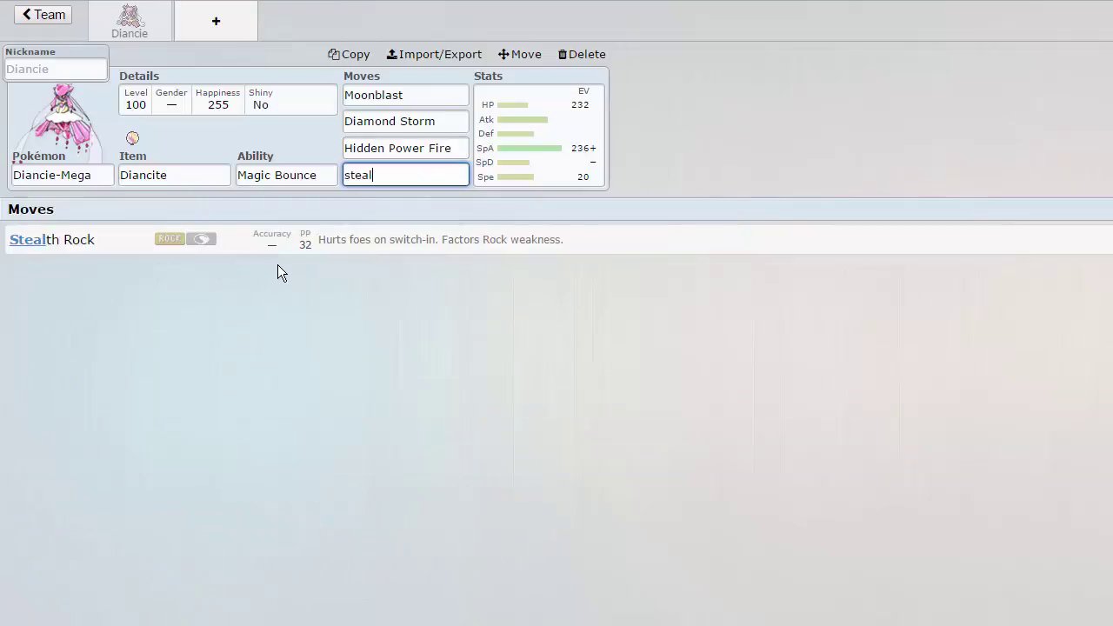
pyautogui.click(534, 167)
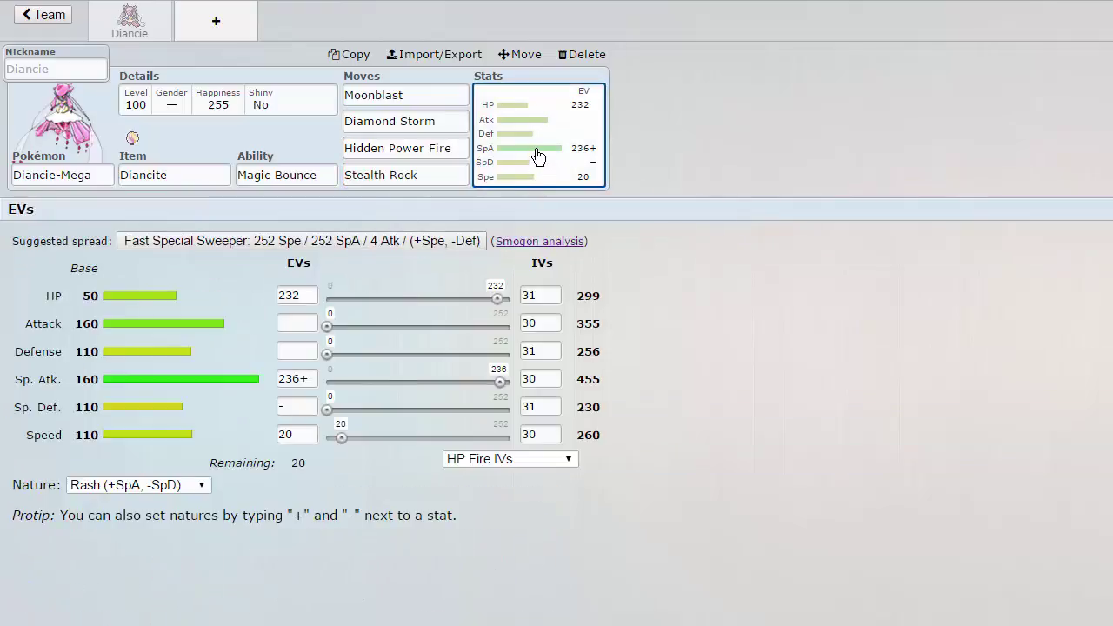
pyautogui.click(457, 171)
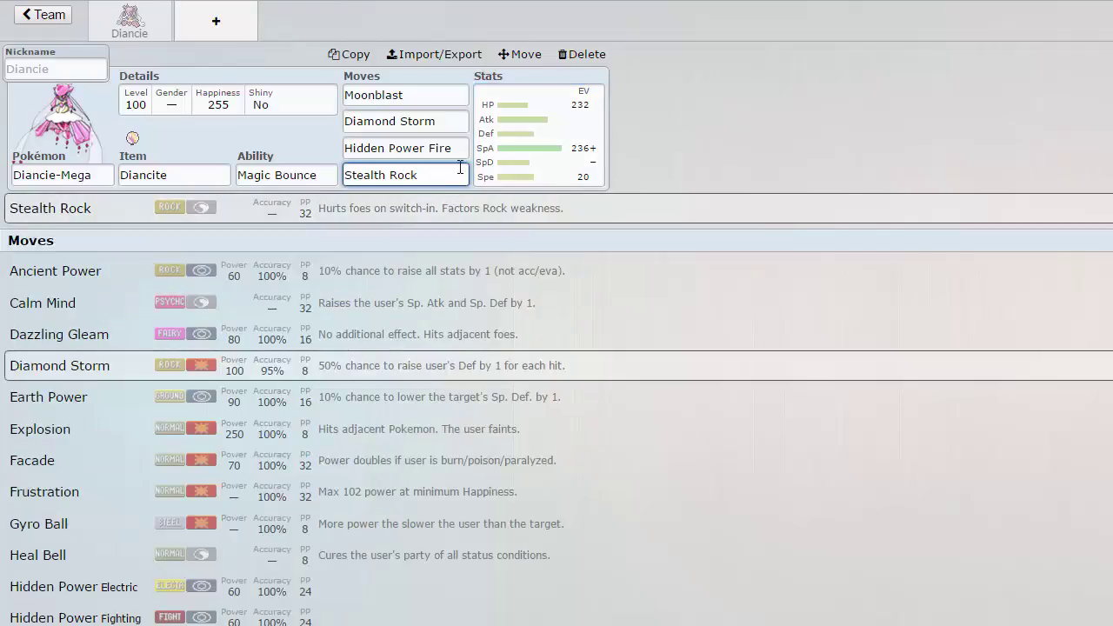